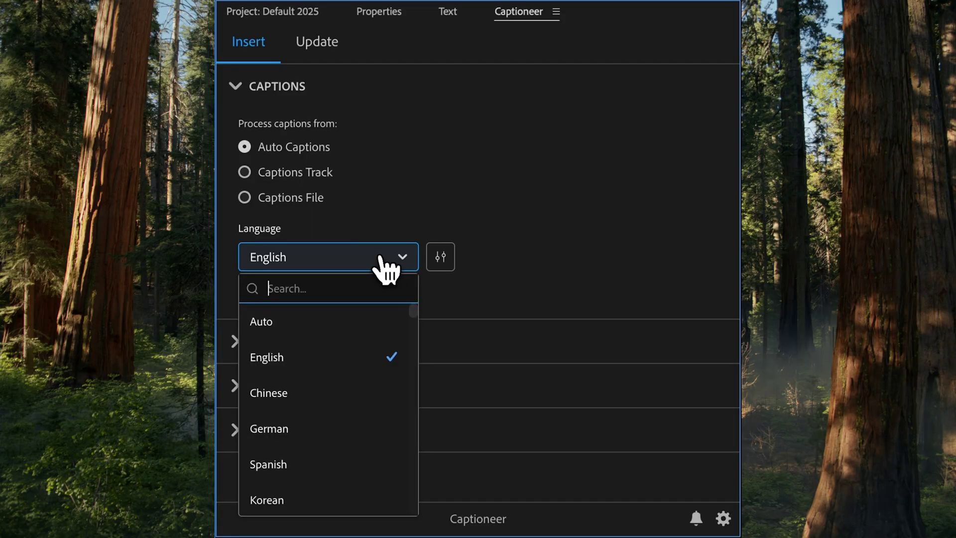
scroll(381, 372, "down", 10)
scroll(379, 371, "down", 10)
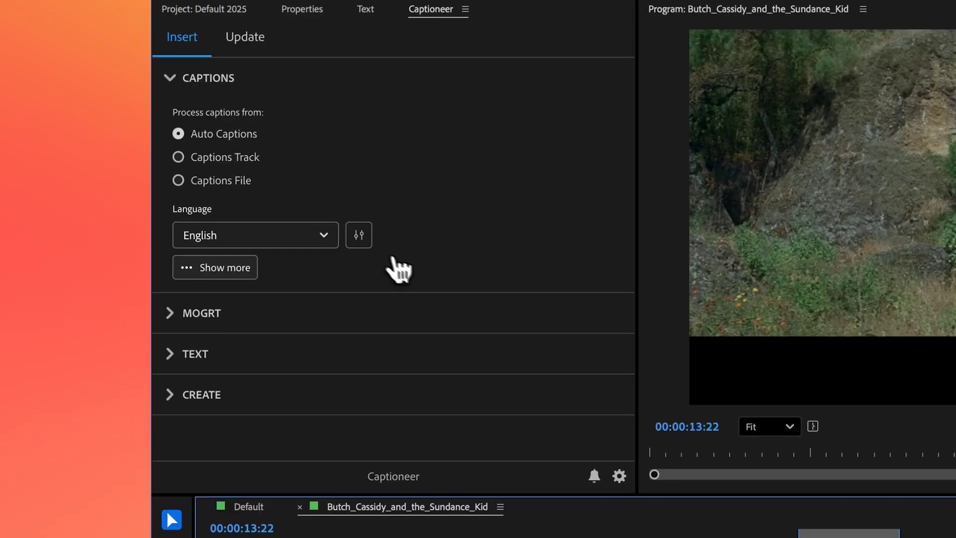
Set Captioneer's auto-caption model to Large v3 Turbo.
left_click(158, 179)
left_click(461, 318)
scroll(551, 182, "down", 2)
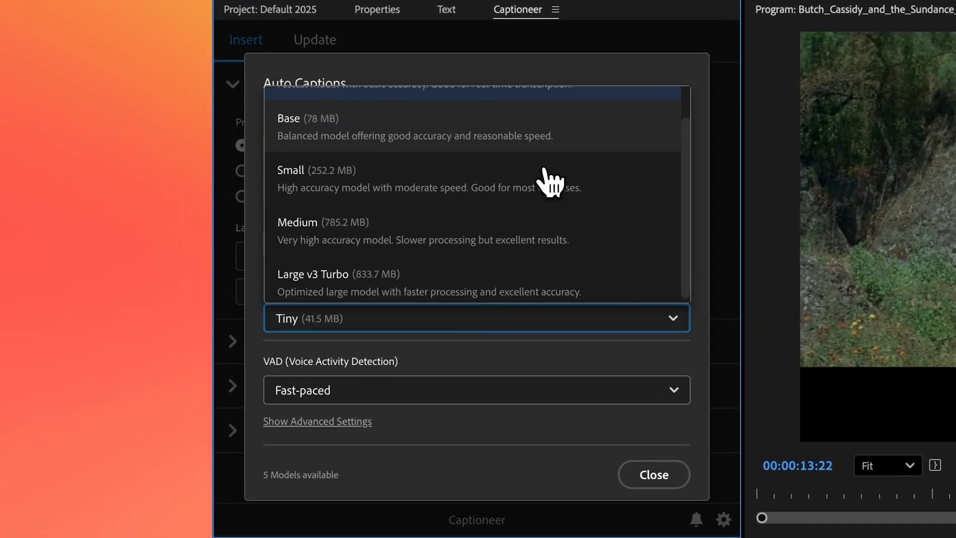
scroll(572, 284, "down", 2)
left_click(572, 284)
left_click(658, 478)
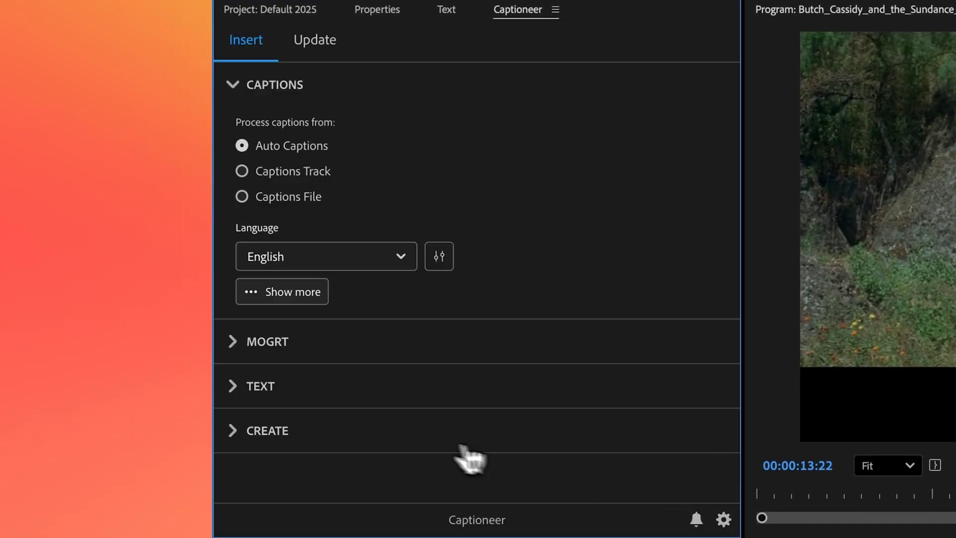
Add subtitle MOGRTs for the in-to-out range, then play back from about 11 seconds.
left_click(329, 433)
left_click(327, 400)
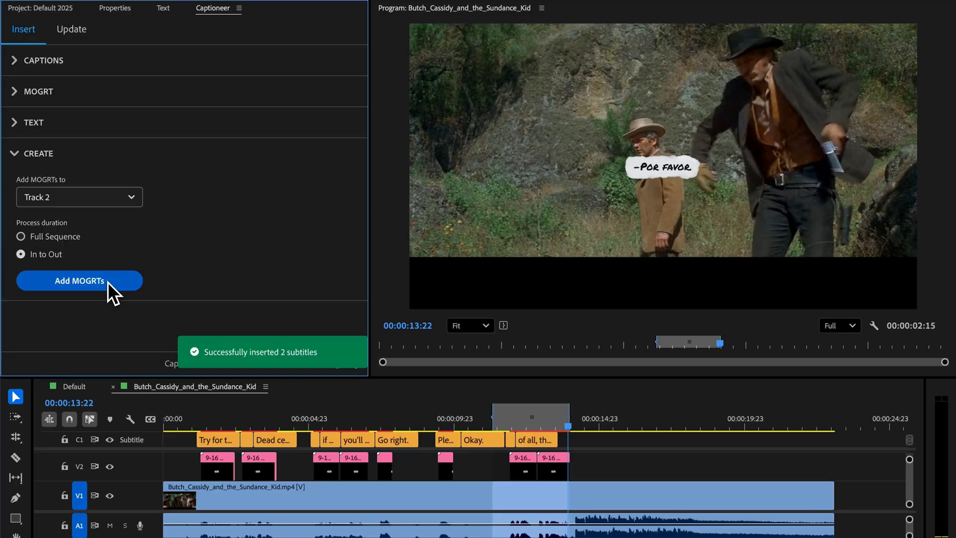
left_click_drag(541, 425, 483, 426)
key("ctrl+shift+x")
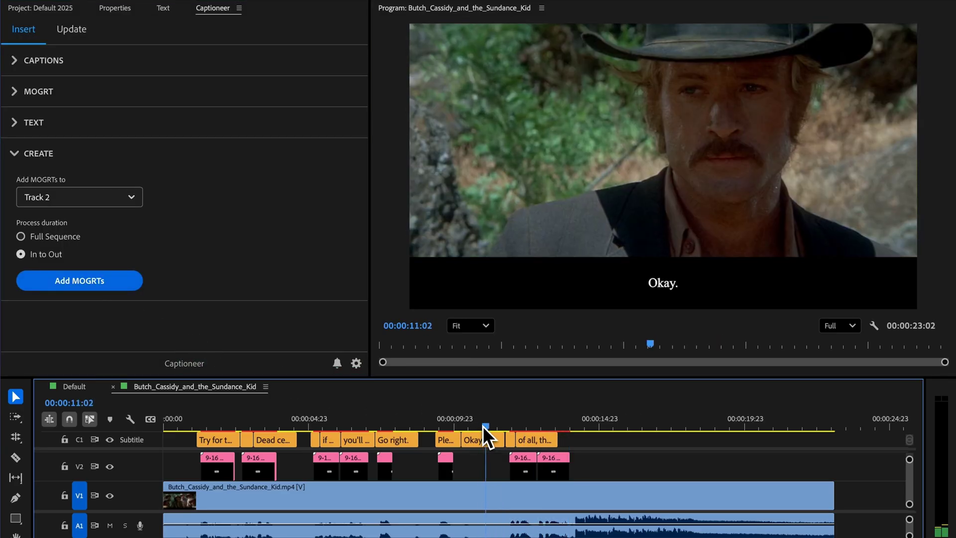
key("space")
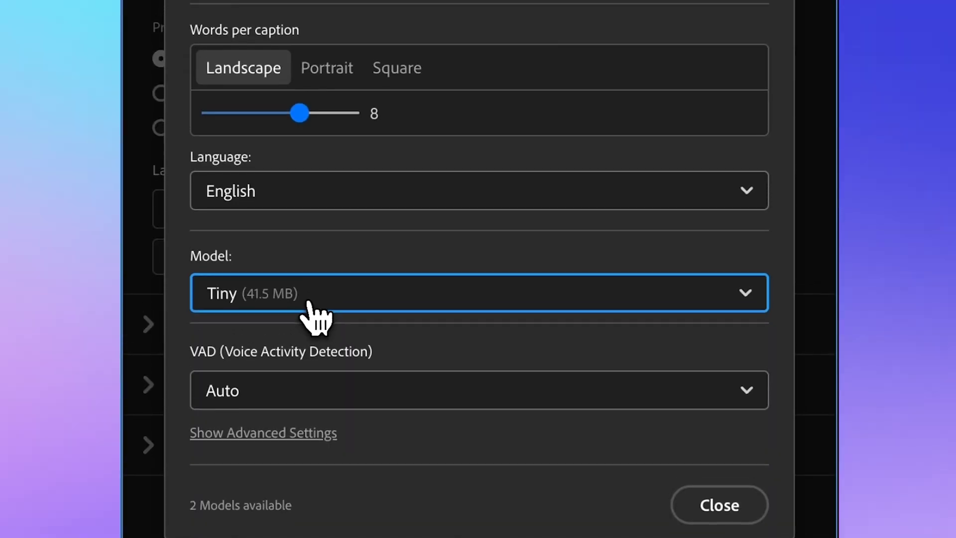
Select the Large v3 Turbo model and generate subtitle MOGRTs from the sequence audio.
left_click(314, 288)
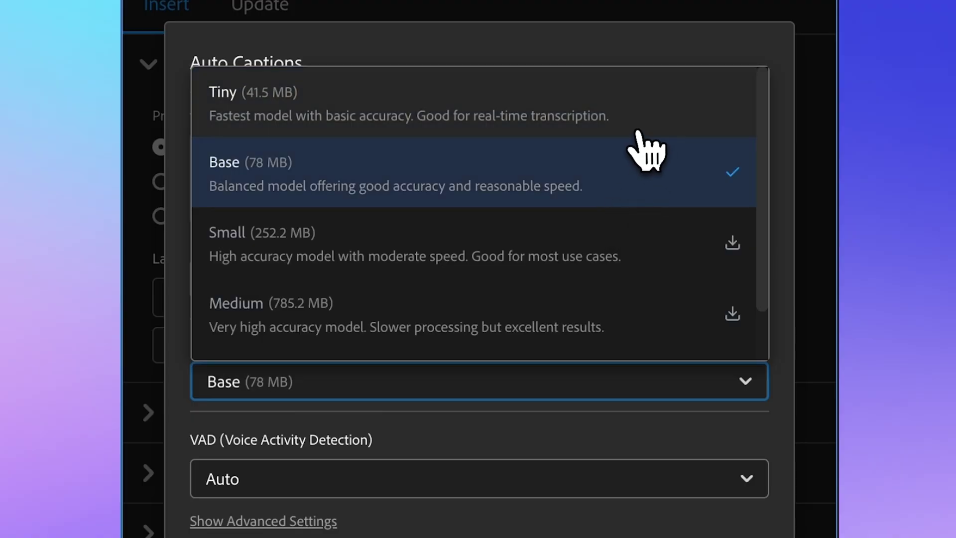
scroll(645, 152, "down", 2)
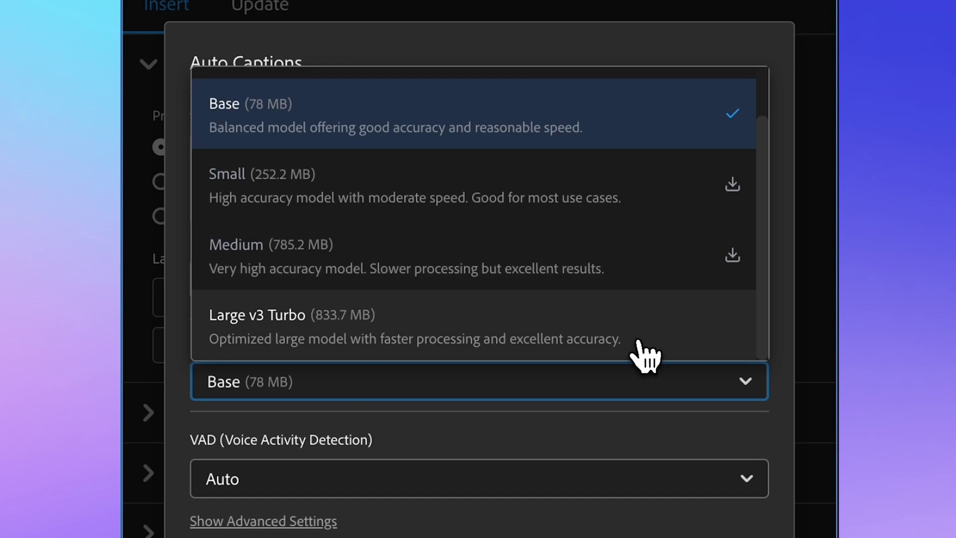
left_click(645, 357)
left_click(661, 475)
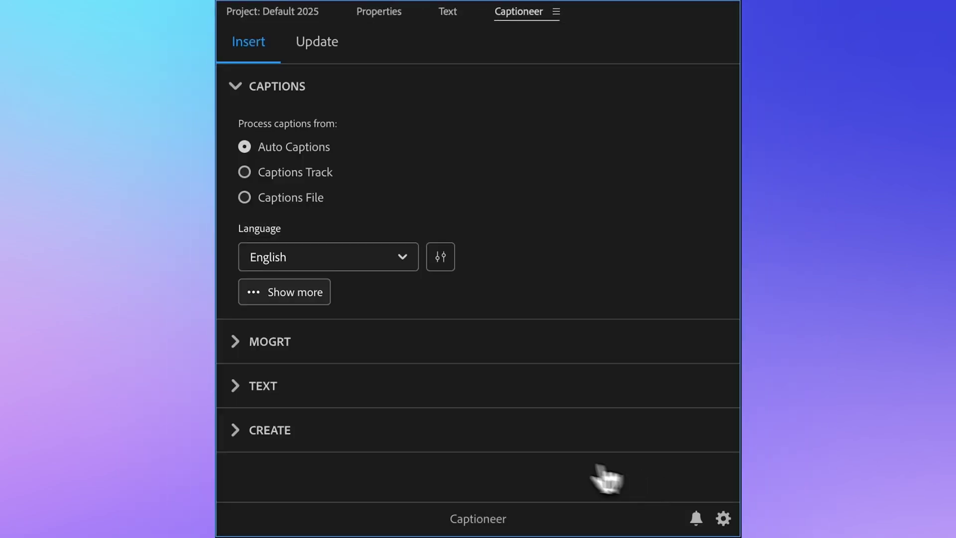
left_click(523, 441)
left_click(391, 407)
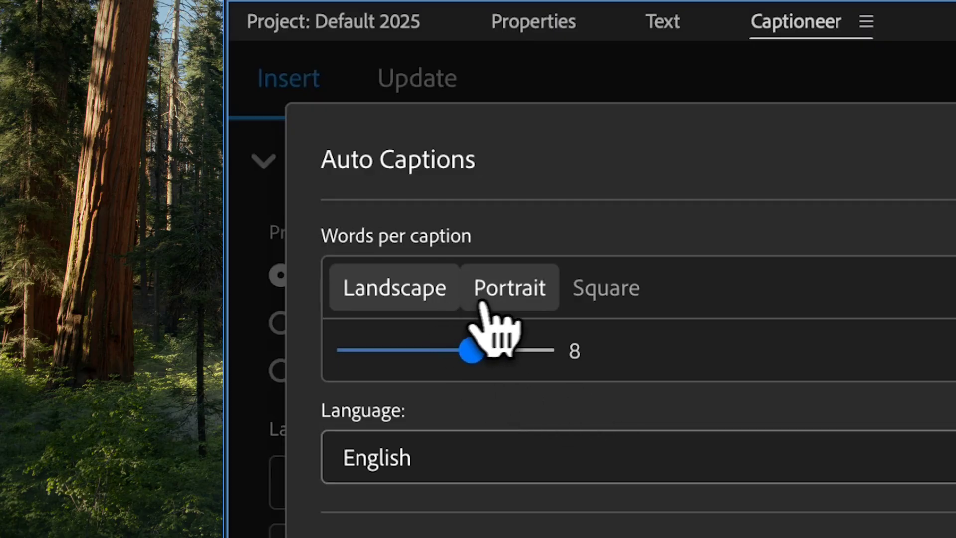
Compare Portrait and Square words-per-caption, keep Landscape at 8, and insert subtitles.
left_click(548, 301)
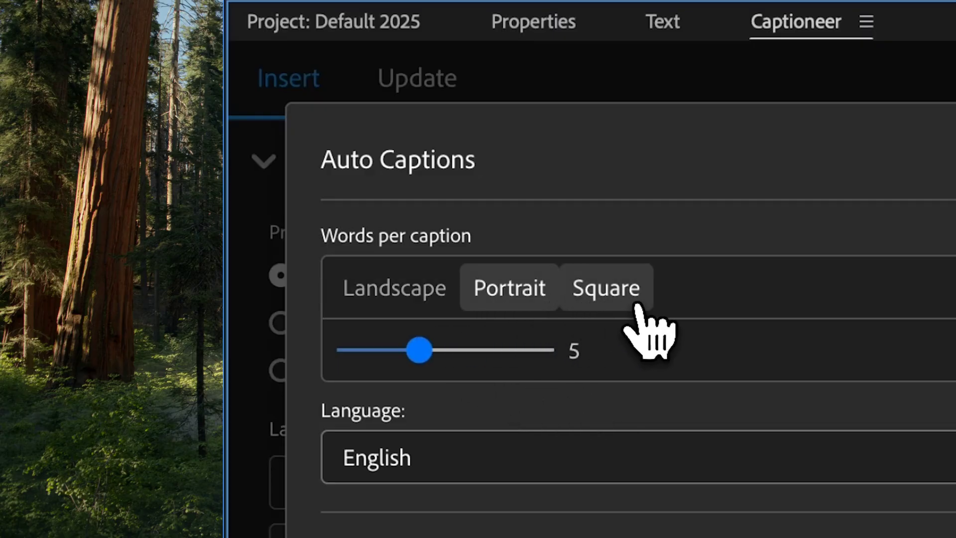
left_click(642, 304)
left_click(450, 298)
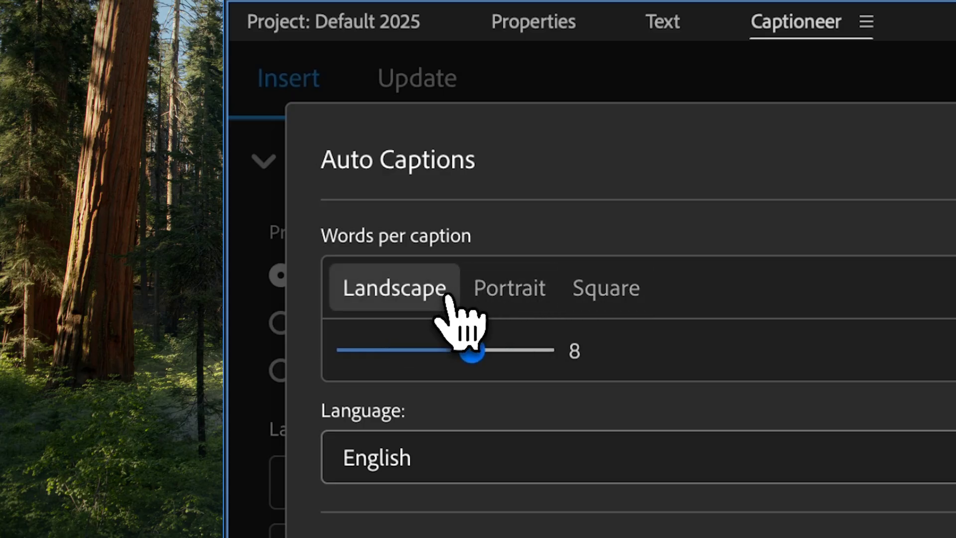
left_click(322, 338)
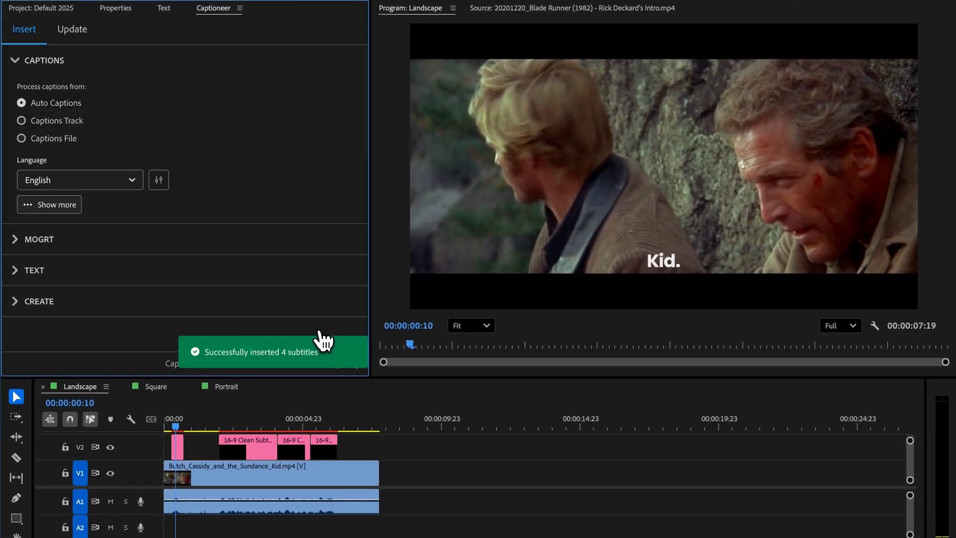
Preview the Landscape sequence from about 3 seconds, then scrub the Portrait sequence's subtitles.
left_click(267, 425)
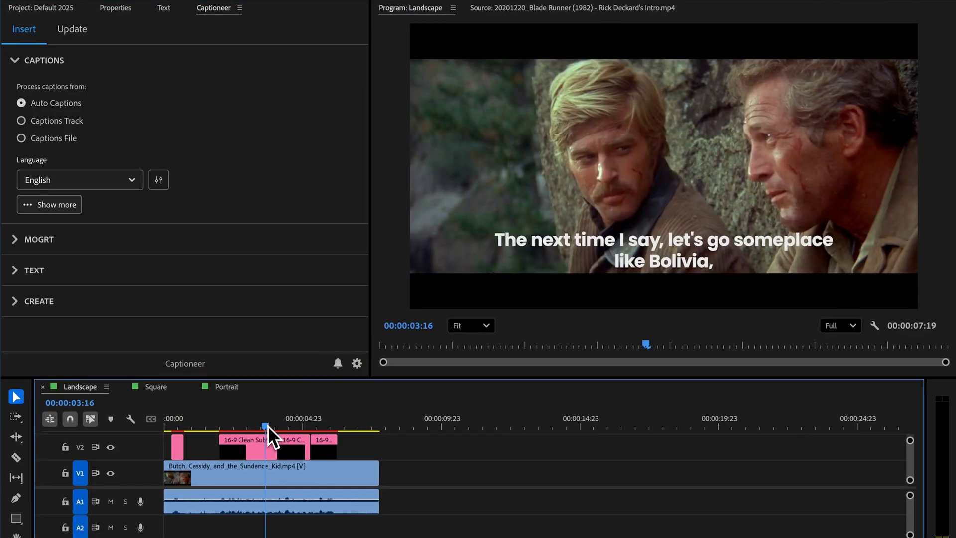
left_click(227, 386)
left_click_drag(261, 425, 333, 422)
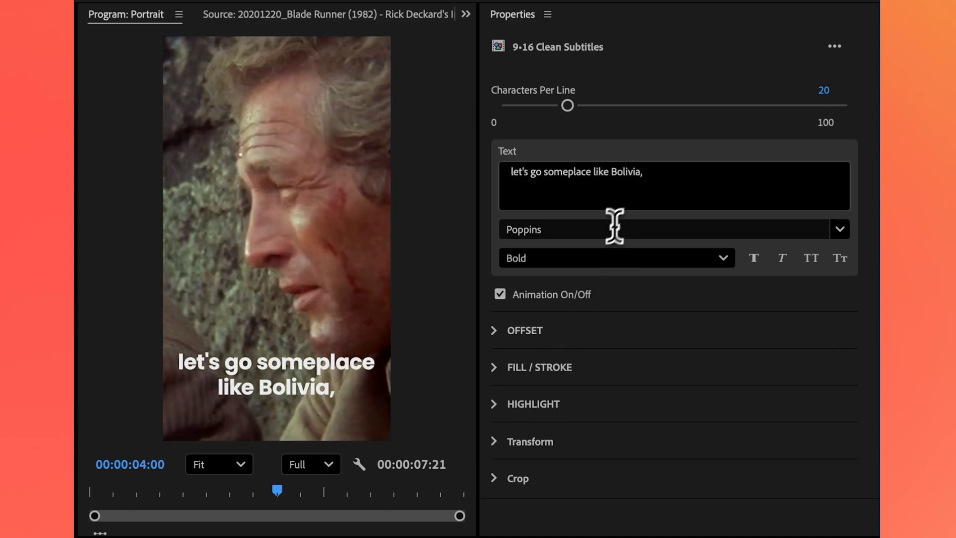
Change the subtitle to "Let's go someplace like Bolivia," shrink it to 83% and raise it.
left_click(650, 177)
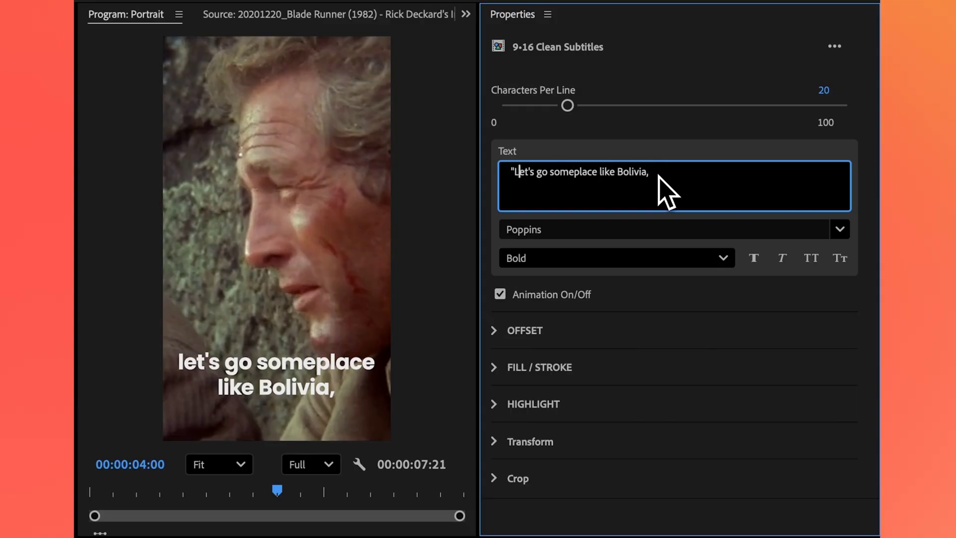
left_click(661, 162)
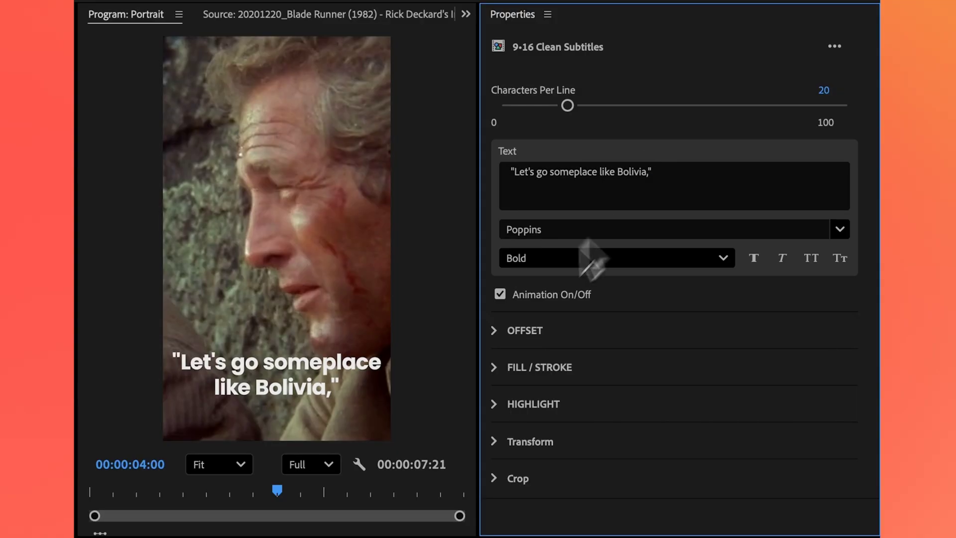
left_click(496, 330)
scroll(498, 345, "down", 3)
left_click_drag(643, 308, 658, 299)
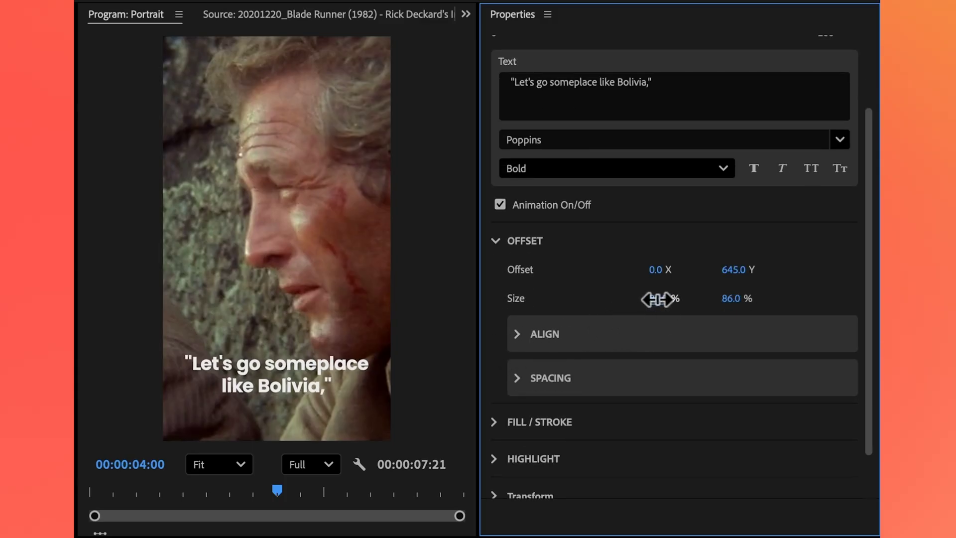
left_click_drag(722, 270, 645, 274)
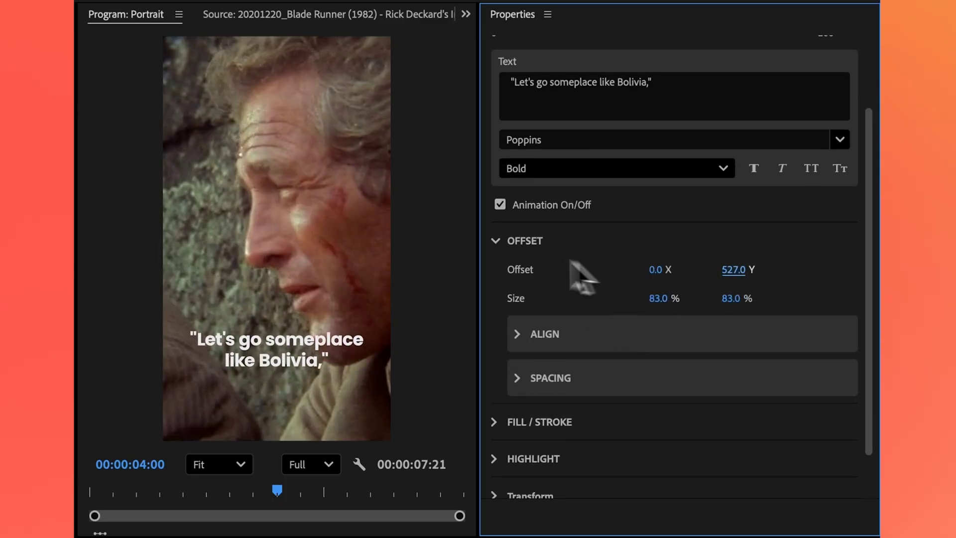
Scale the subtitle graphic down to about 86% in Transform.
left_click(495, 241)
left_click(494, 442)
scroll(498, 448, "down", 3)
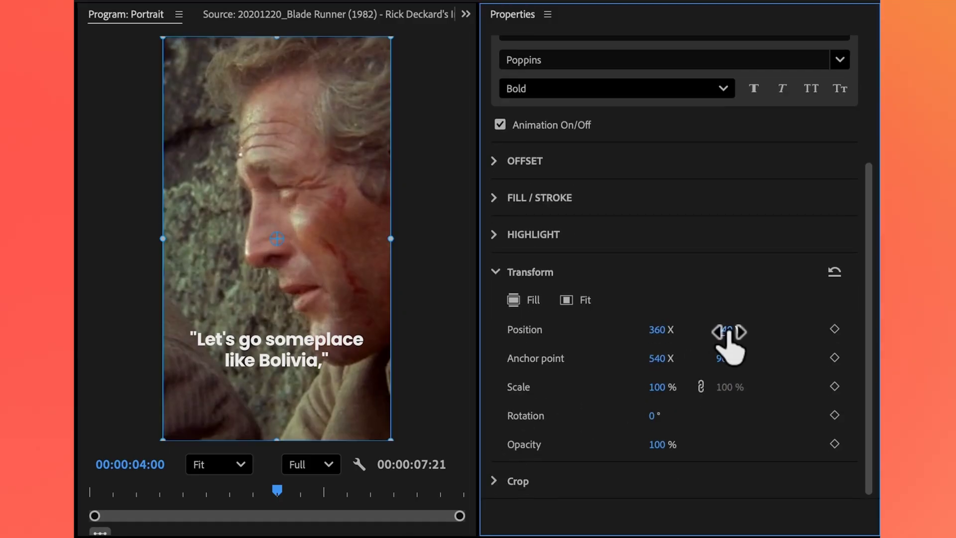
left_click_drag(725, 329, 834, 322)
left_click_drag(661, 387, 652, 394)
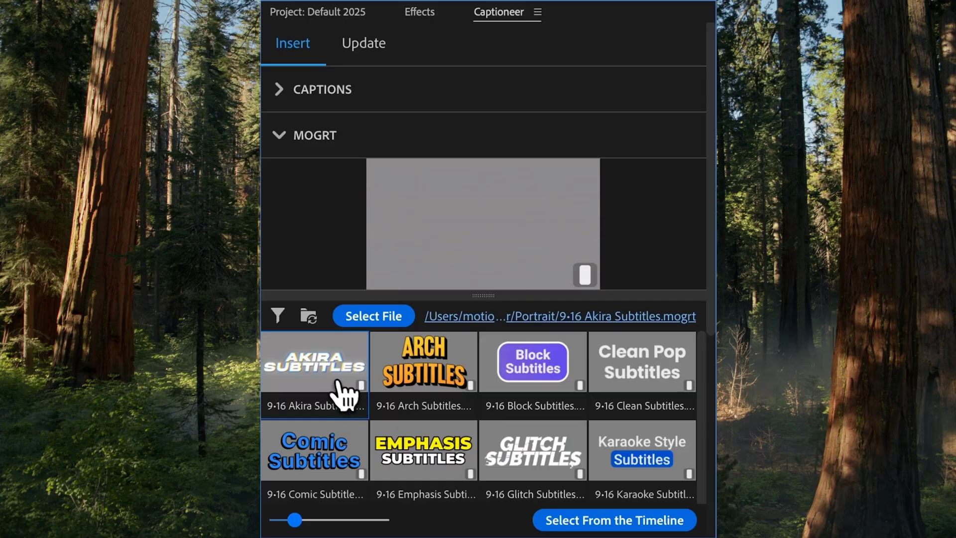
Filter the template library to landscape only and select 16:9 Arch Subtitles.
left_click(279, 316)
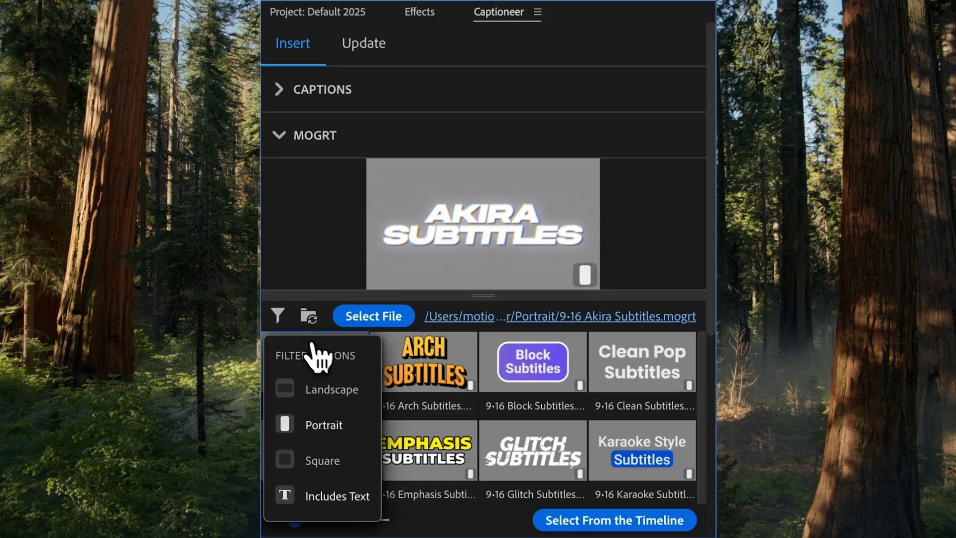
left_click(349, 426)
left_click(357, 390)
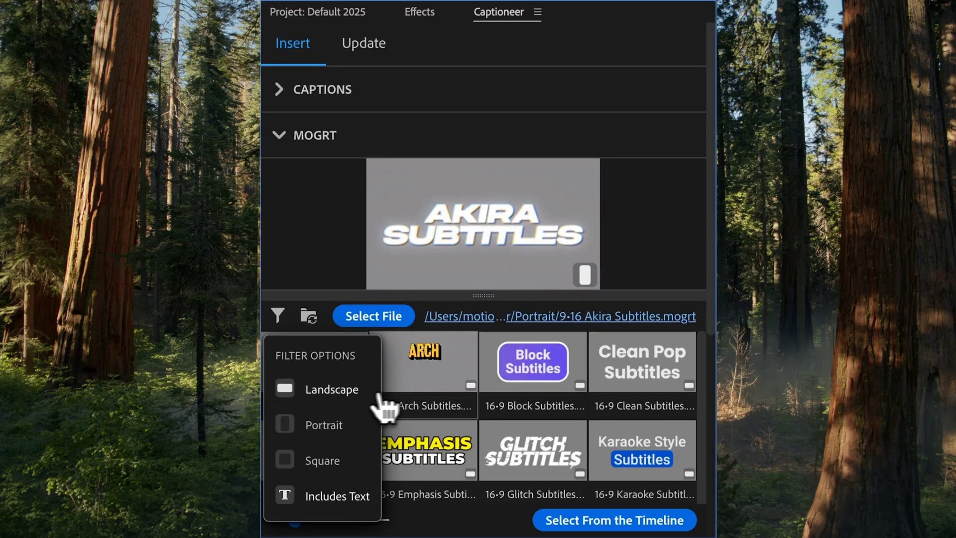
left_click(460, 404)
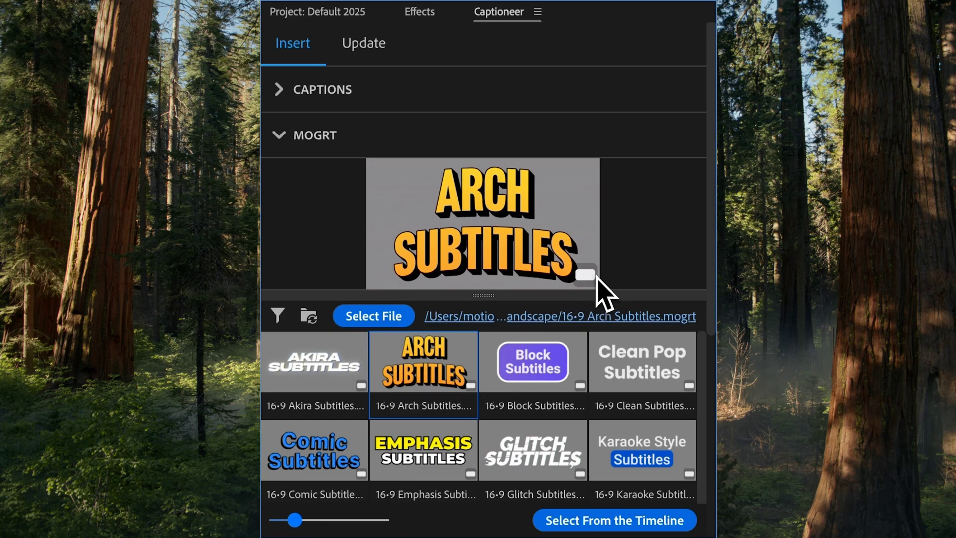
Filter the library to portrait templates and caption the sequence with Obviously Subtitles.
left_click(277, 315)
left_click(353, 389)
left_click(357, 425)
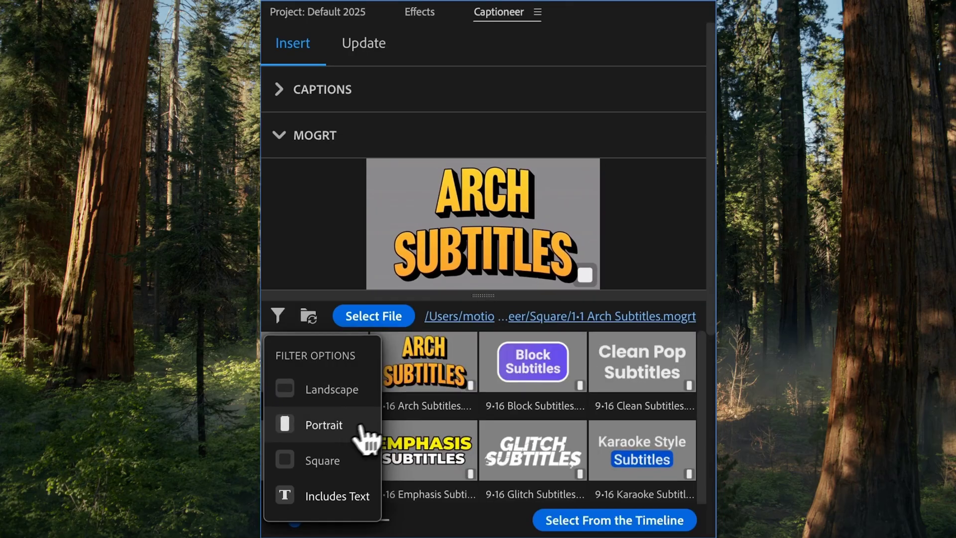
left_click(458, 411)
scroll(305, 352, "down", 3)
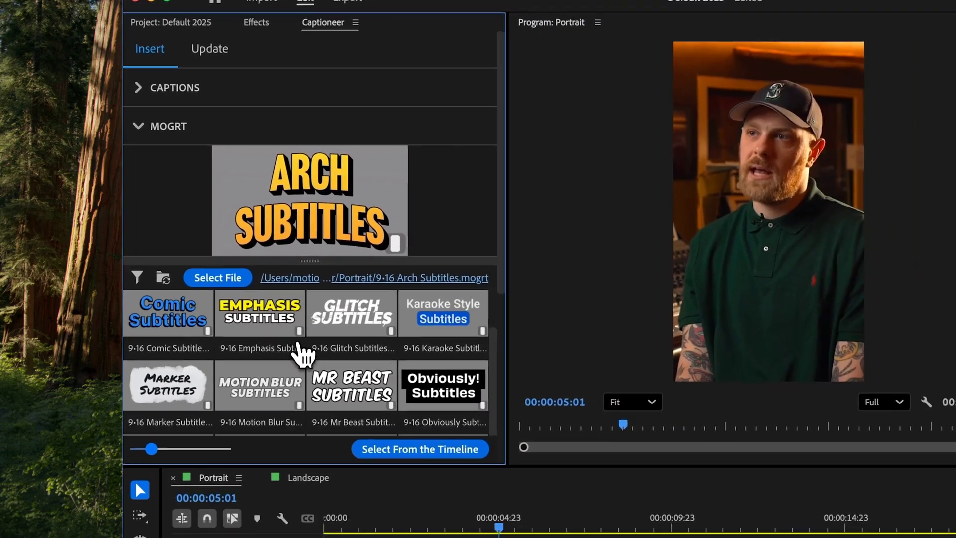
scroll(181, 312, "down", 1)
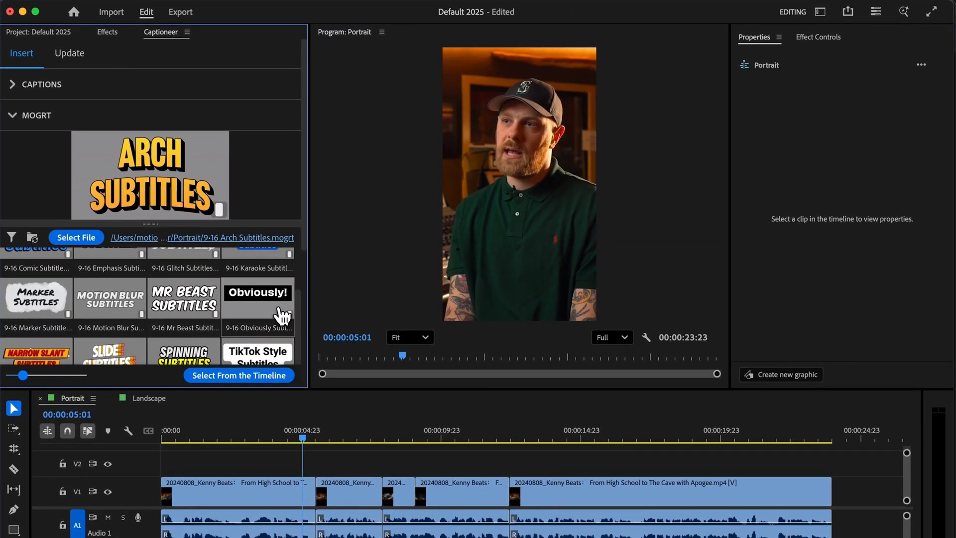
left_click(279, 309)
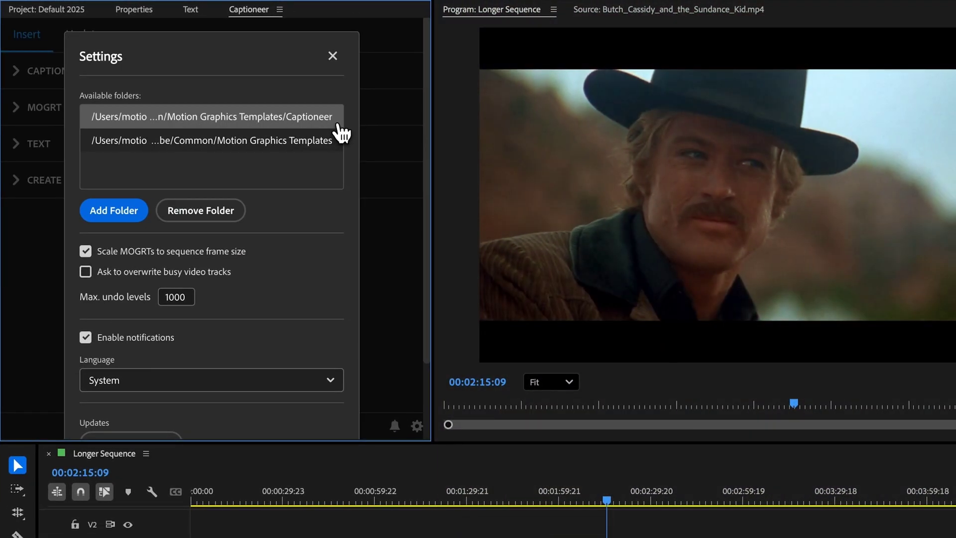
Reveal the first Available folders path from Captioneer Settings in Finder.
left_click(338, 124)
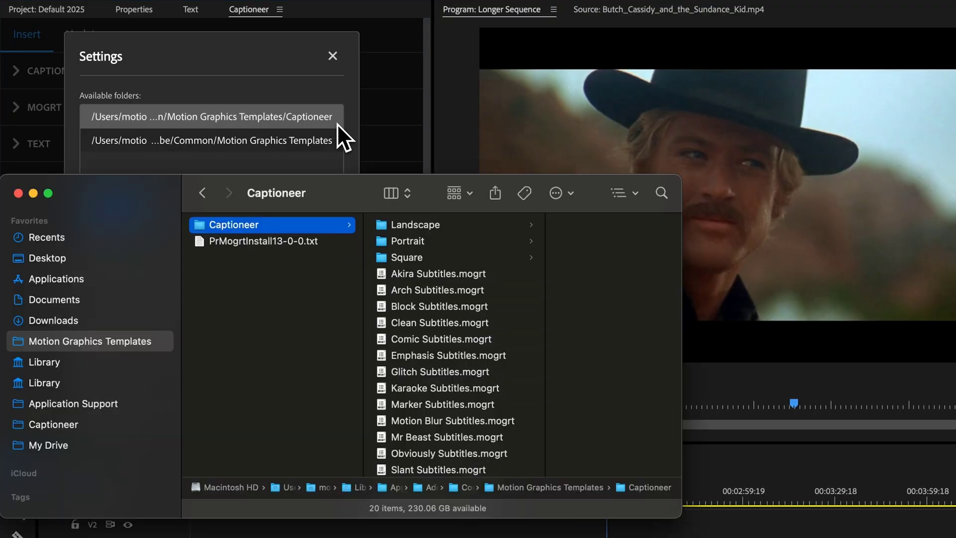